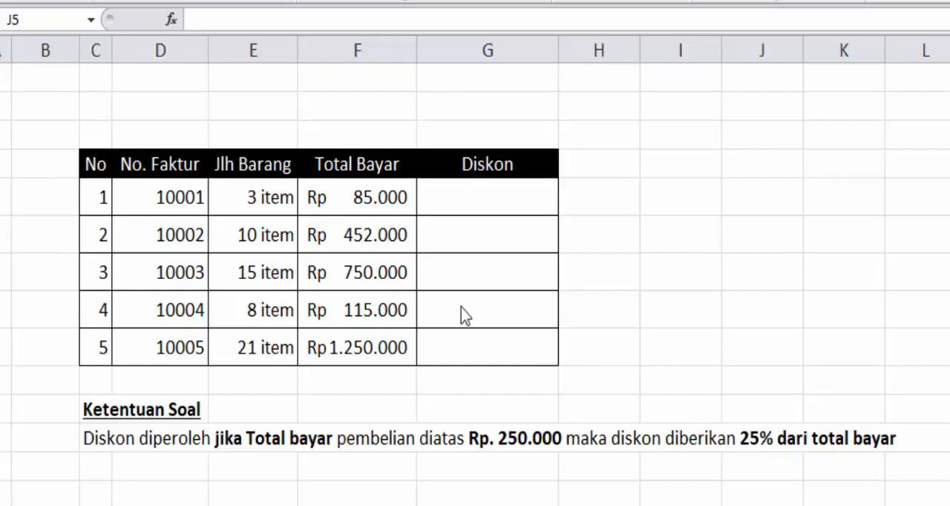
# Step: Start an IF formula in G5 of the Diskon column with the condition F5>250000
pyautogui.click(452, 202)
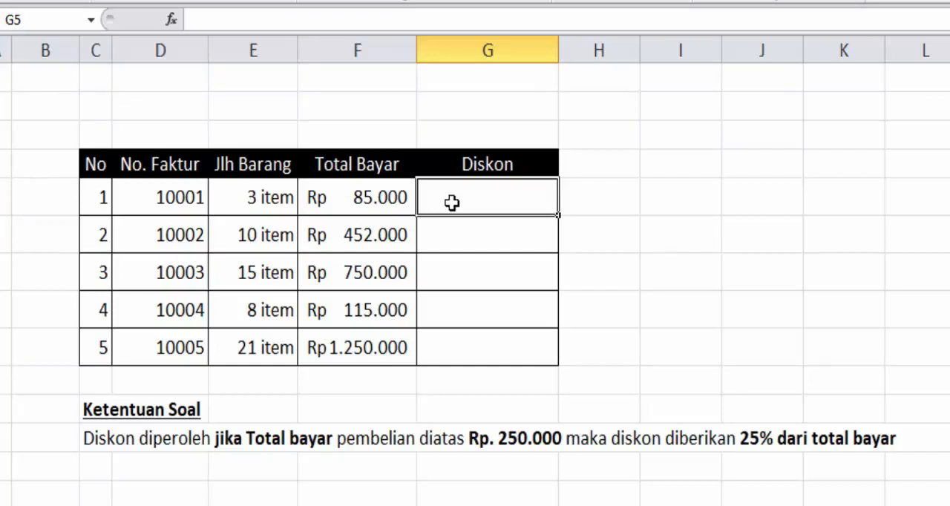
pyautogui.write('=')
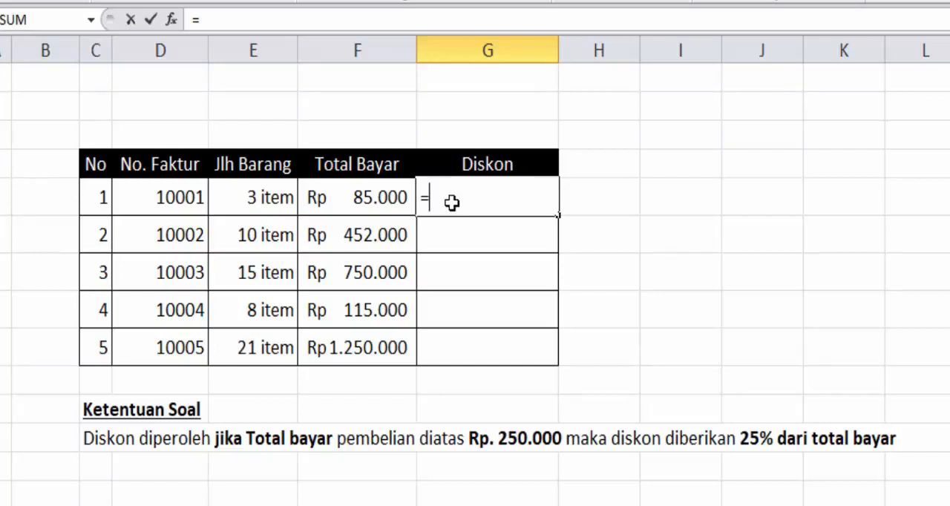
pyautogui.write('IF')
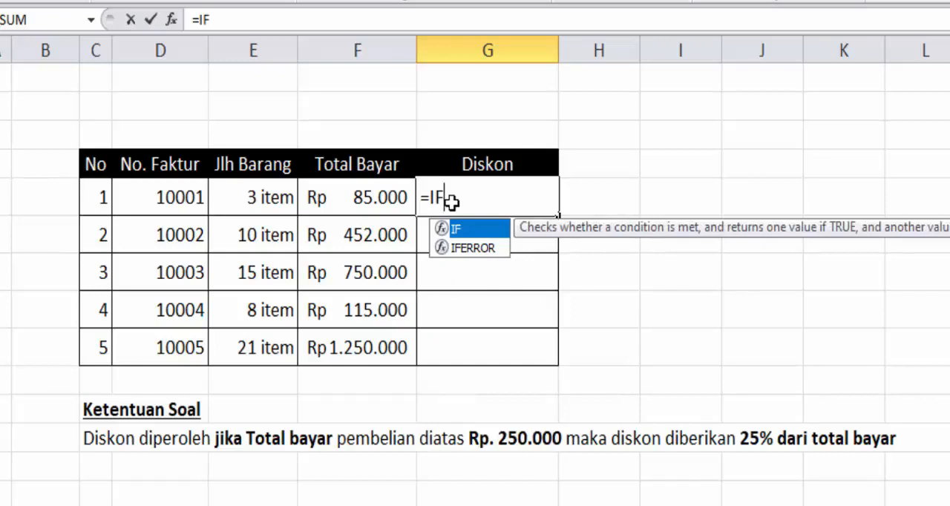
pyautogui.write('(')
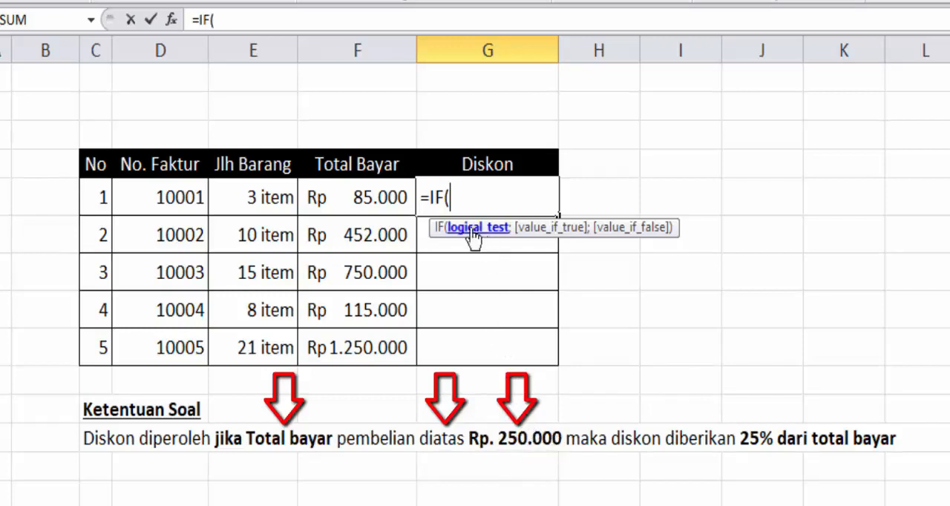
pyautogui.click(378, 197)
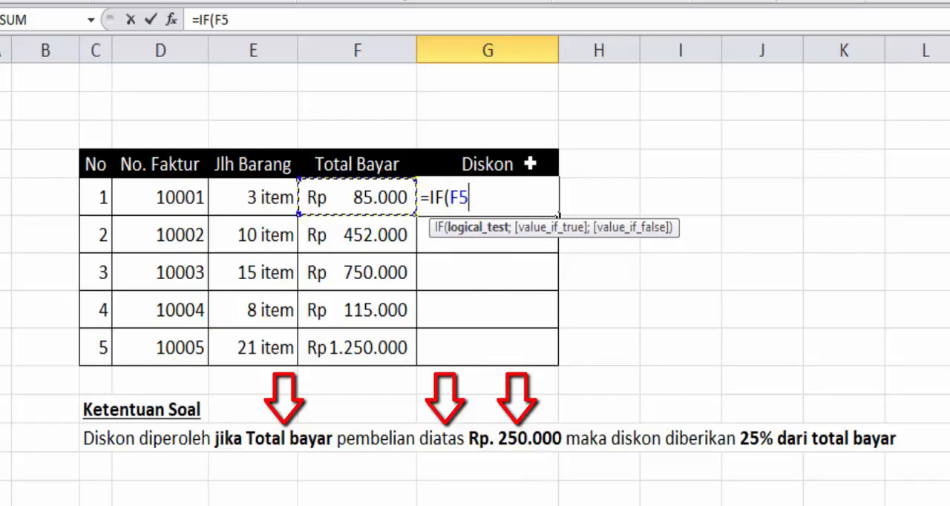
pyautogui.write('>')
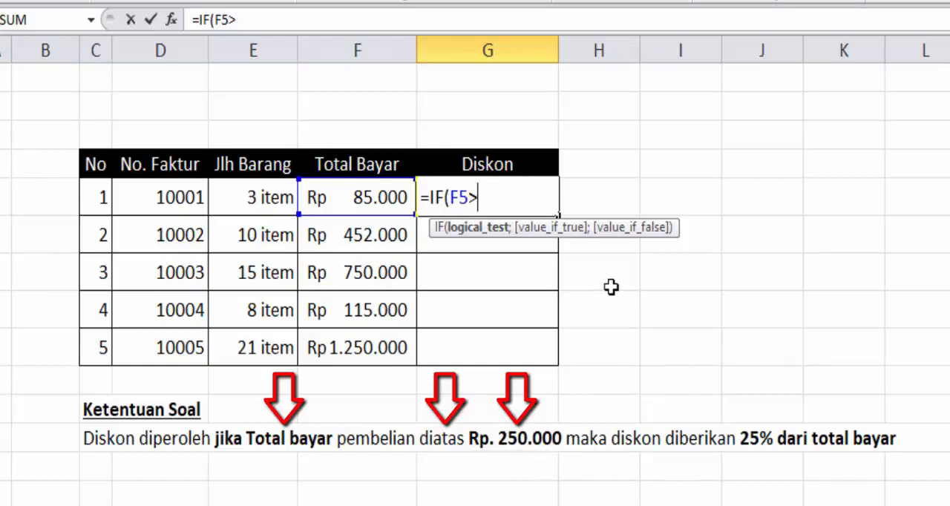
pyautogui.write('250')
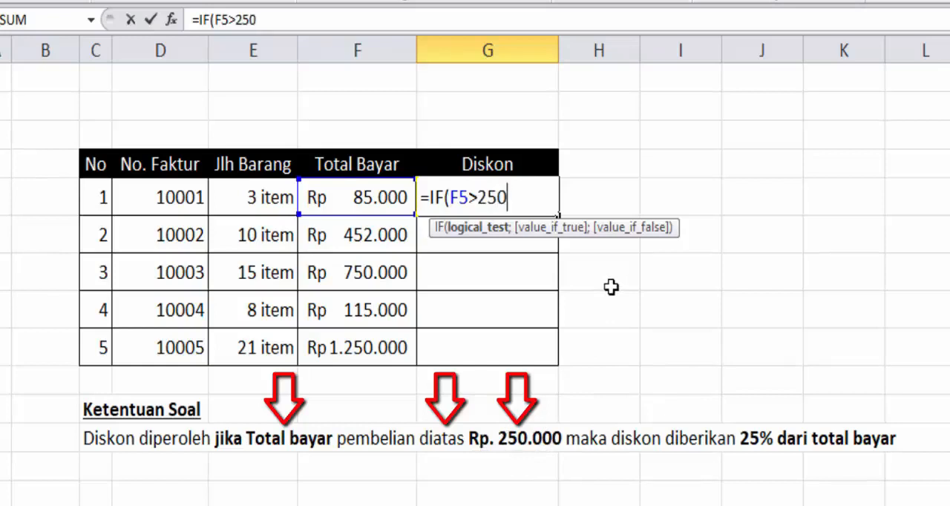
pyautogui.write('000')
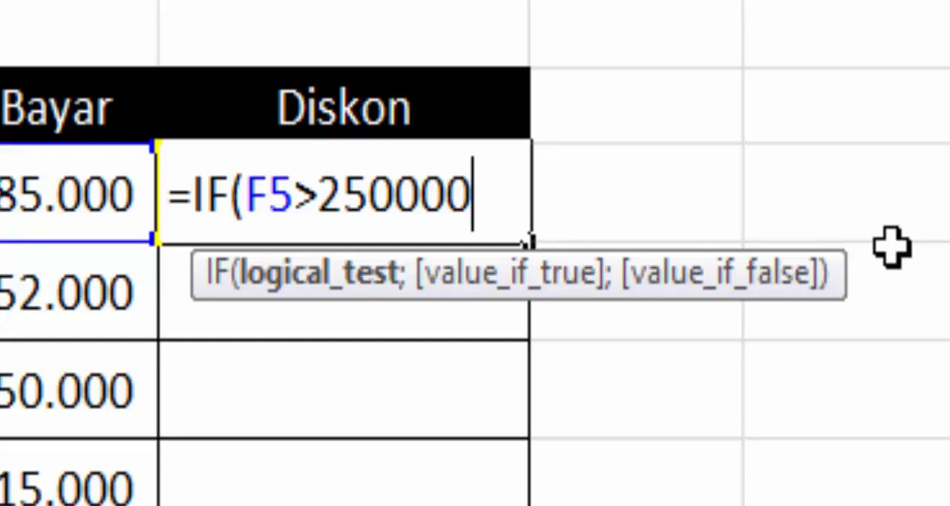
pyautogui.write(';')
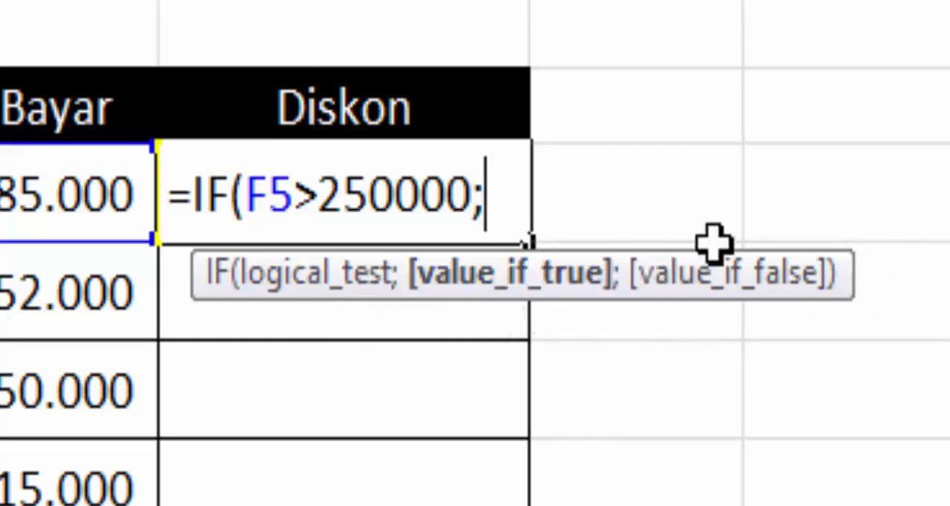
pyautogui.press('BackSpace')
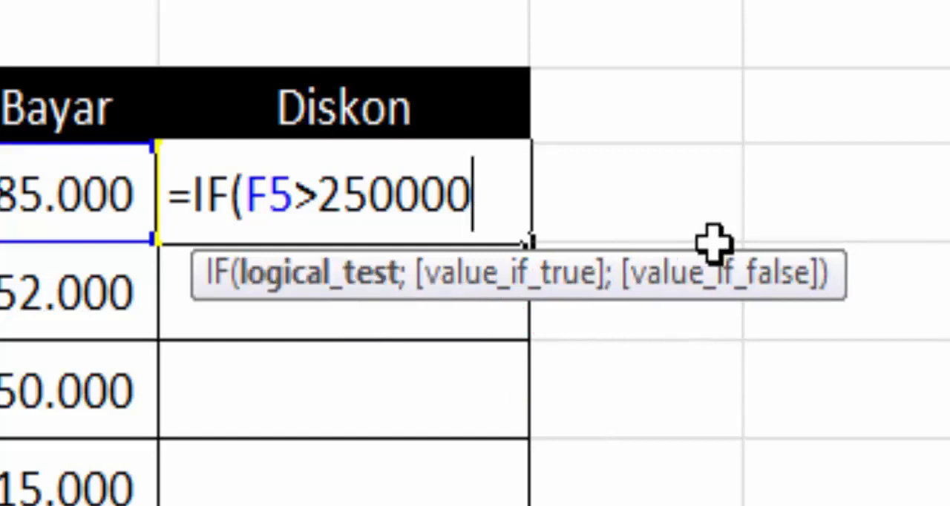
pyautogui.write(',')
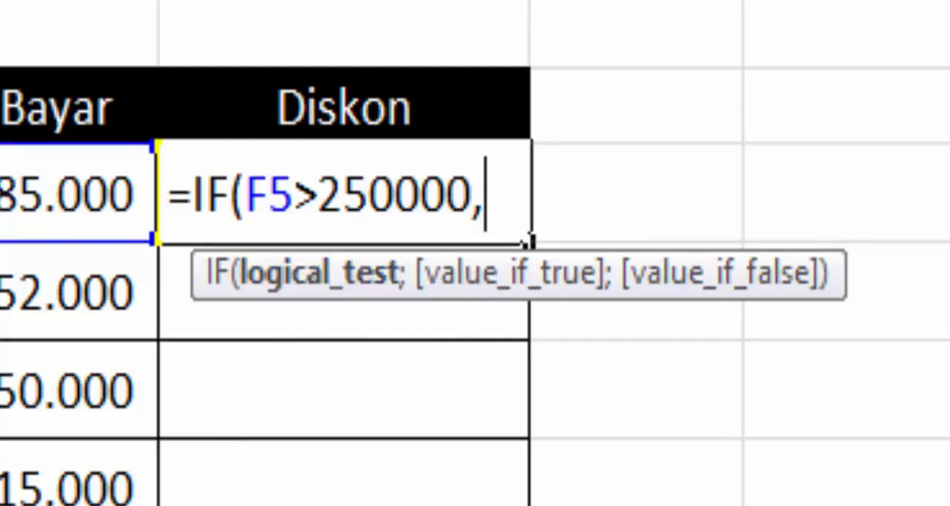
pyautogui.press('BackSpace')
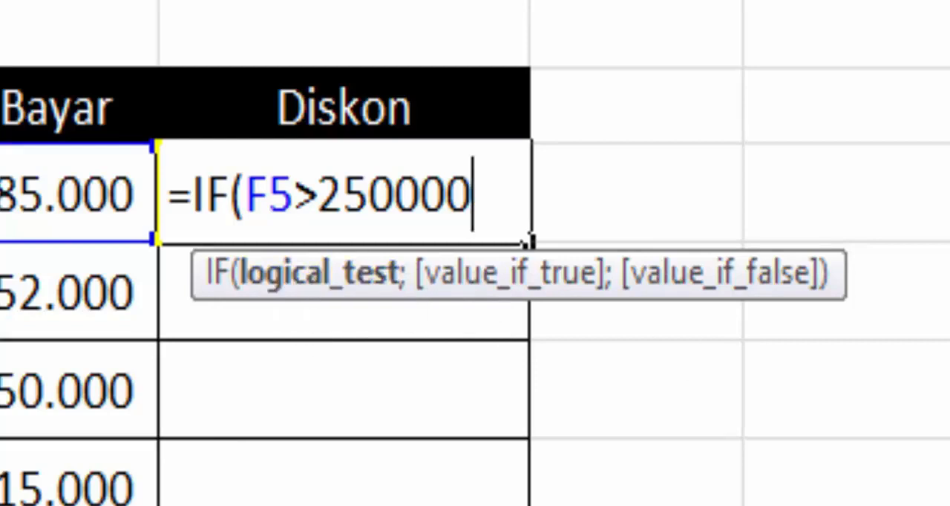
# Step: Complete the G5 formula with 25%*F5 if true and 0 if false, giving =IF(F5>250000;25%*F5;0)
pyautogui.write(';')
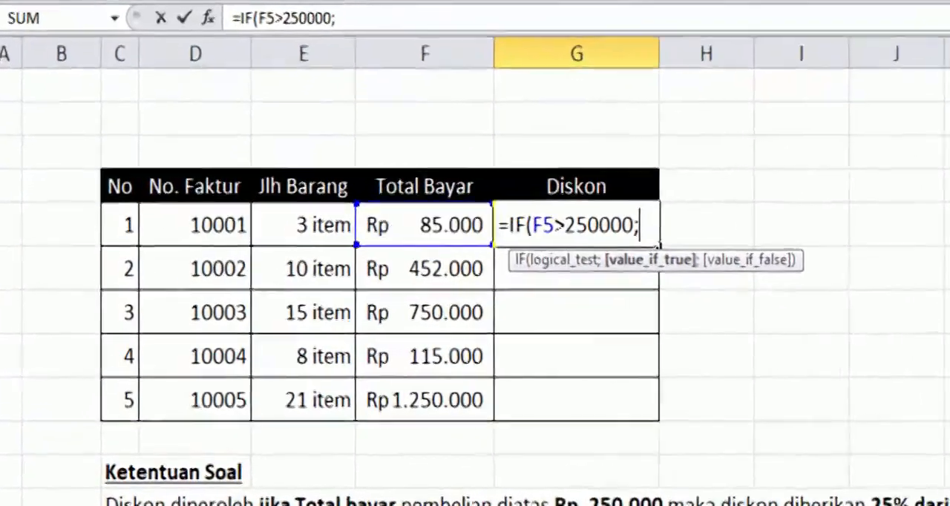
pyautogui.write('25')
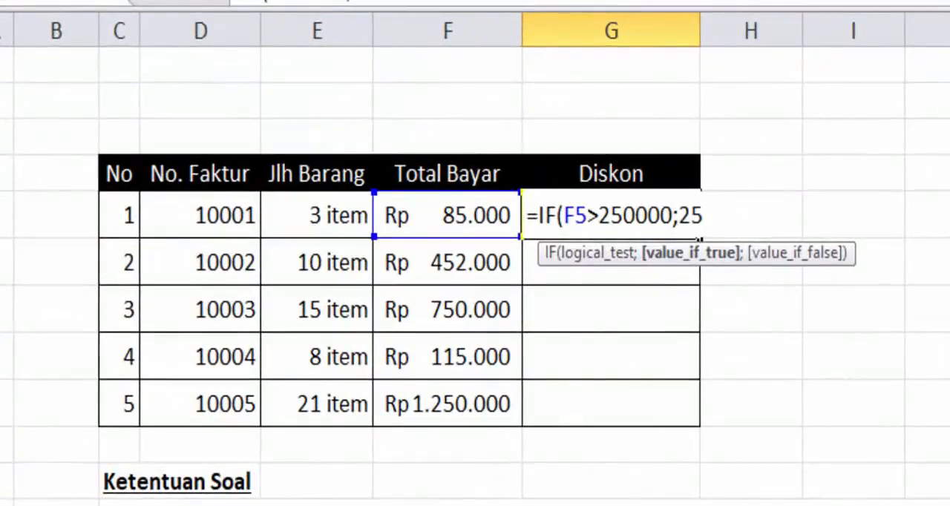
pyautogui.write('%*')
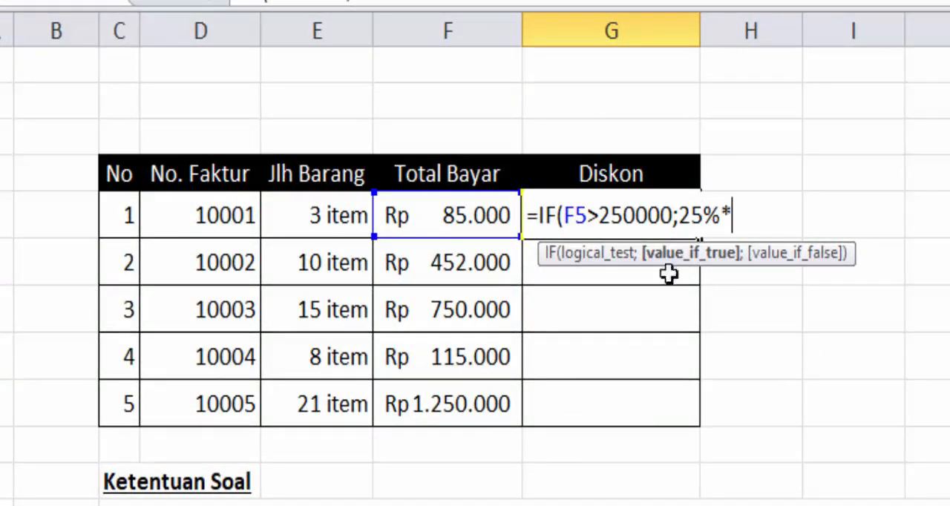
pyautogui.click(455, 212)
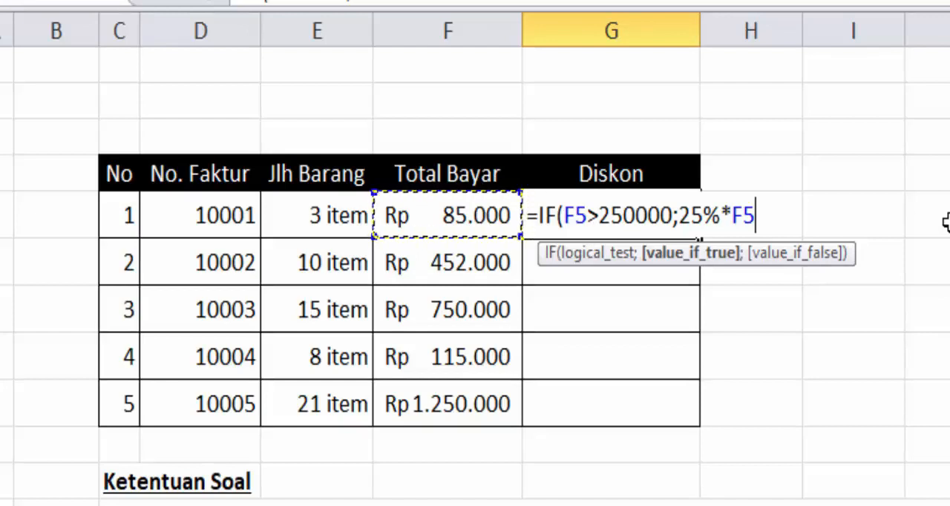
pyautogui.write(';')
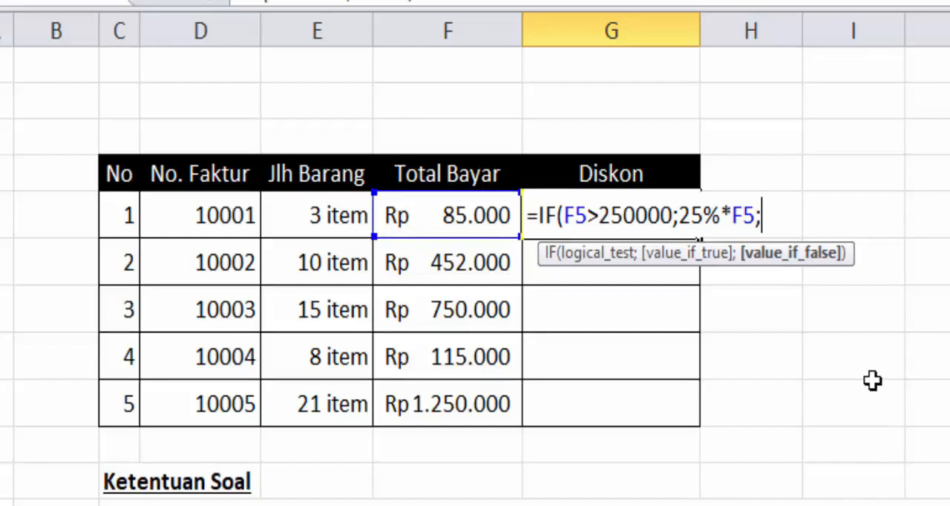
pyautogui.write('0')
pyautogui.write(')')
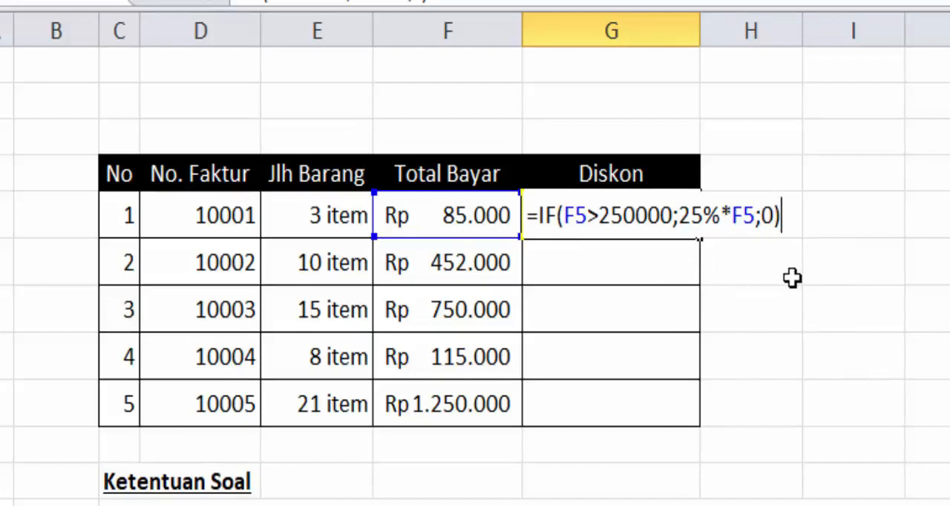
pyautogui.press('Return')
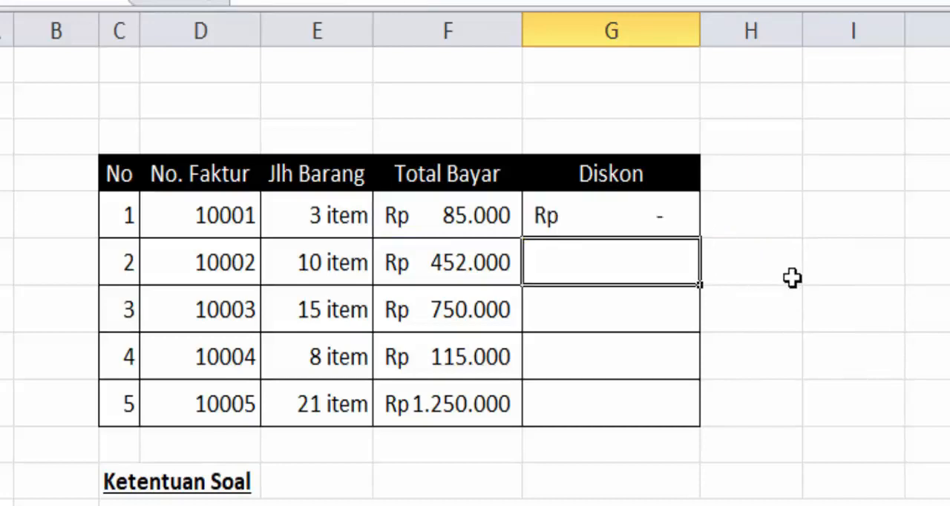
# Step: Copy the G5 discount formula down to G6 and remove both decimal places from the two cells
pyautogui.click(662, 219)
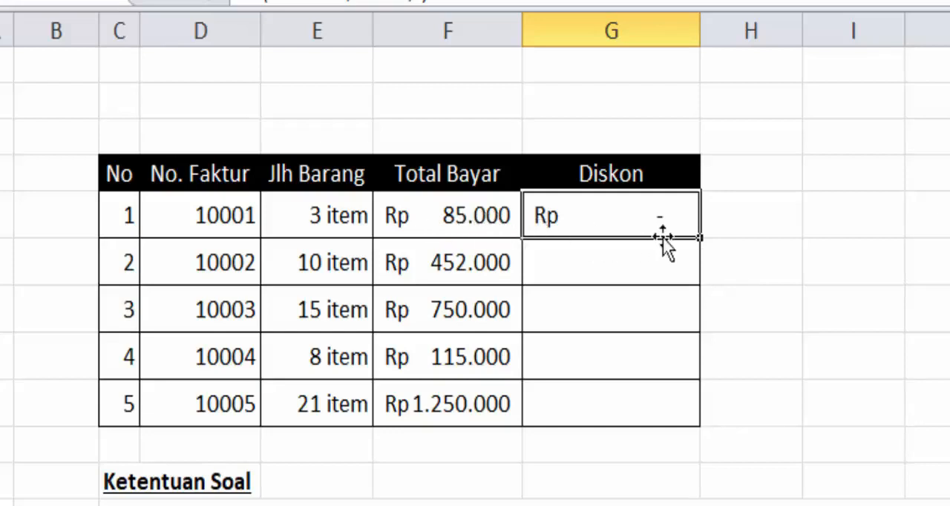
pyautogui.moveTo(698, 236); pyautogui.dragTo(699, 276)
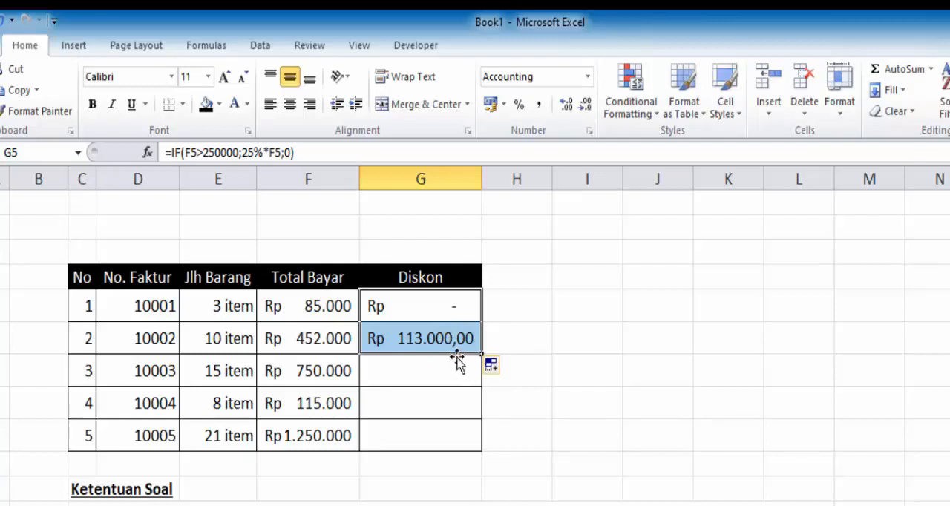
pyautogui.click(586, 107)
pyautogui.click(586, 106)
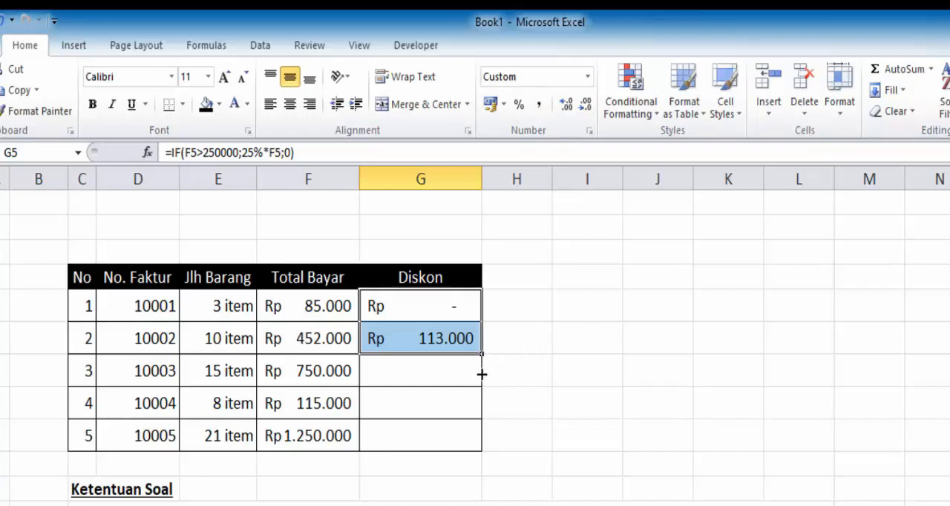
# Step: Fill the discount formula and its number format down the Diskon column through G9
pyautogui.moveTo(482, 375); pyautogui.dragTo(479, 416)
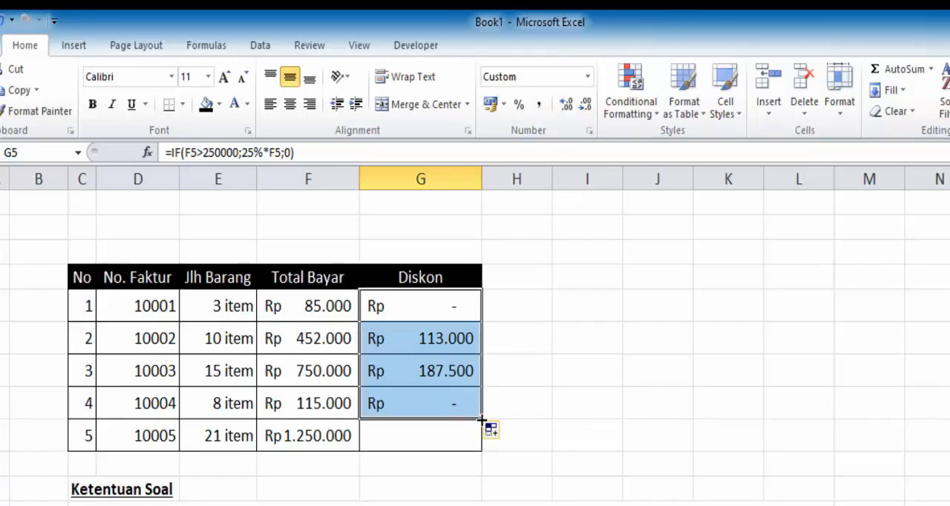
pyautogui.moveTo(481, 420); pyautogui.dragTo(483, 451)
pyautogui.click(550, 400)
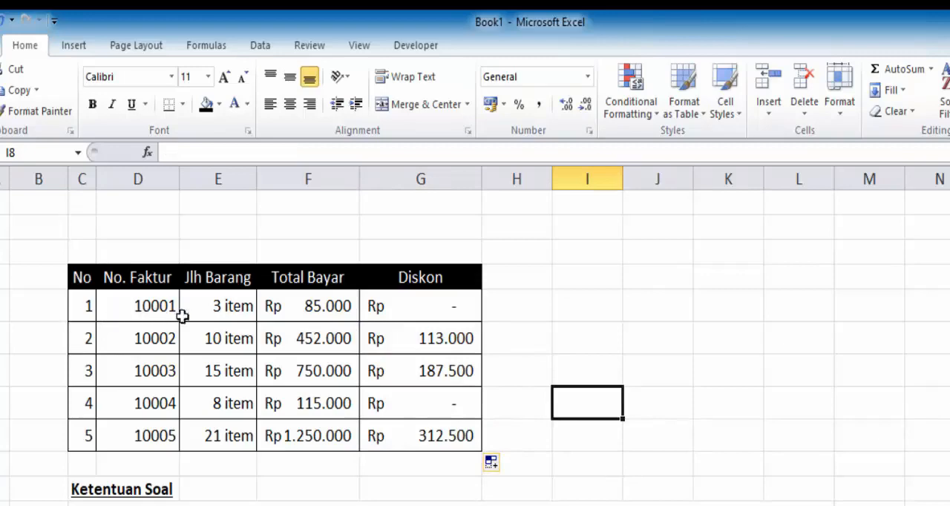
pyautogui.moveTo(89, 306); pyautogui.dragTo(78, 437)
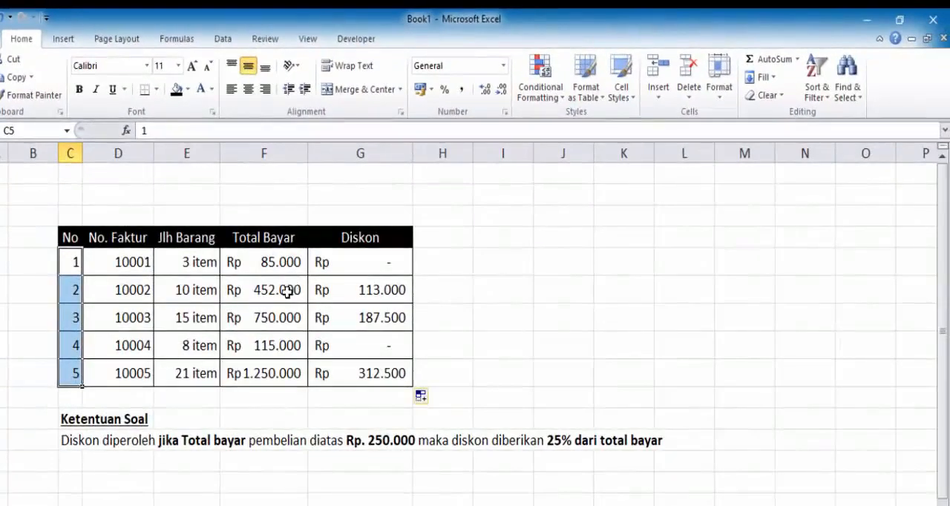
pyautogui.click(367, 291)
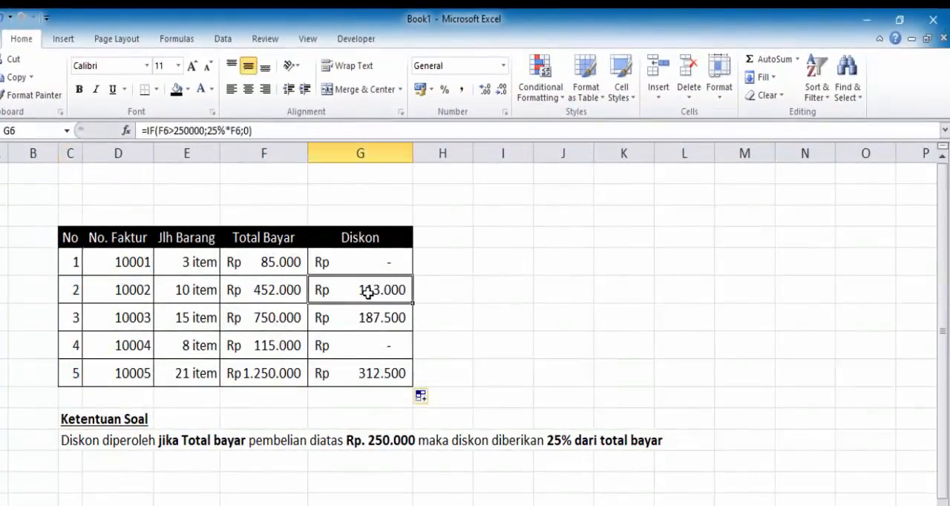
pyautogui.click(265, 263)
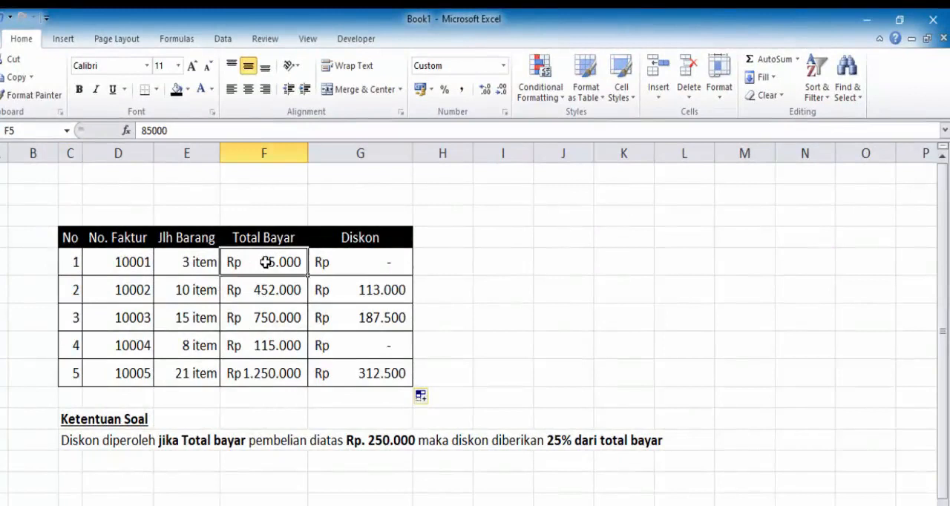
pyautogui.click(275, 352)
pyautogui.click(269, 263)
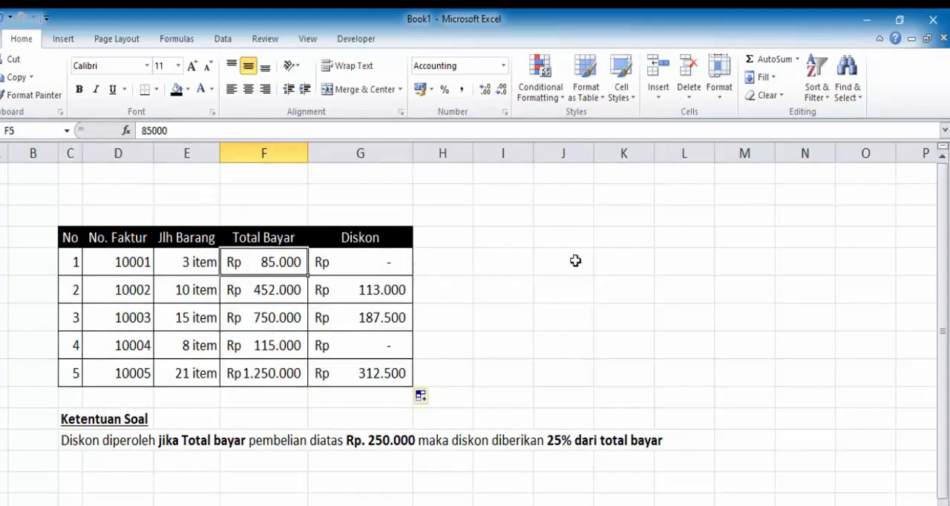
pyautogui.click(508, 308)
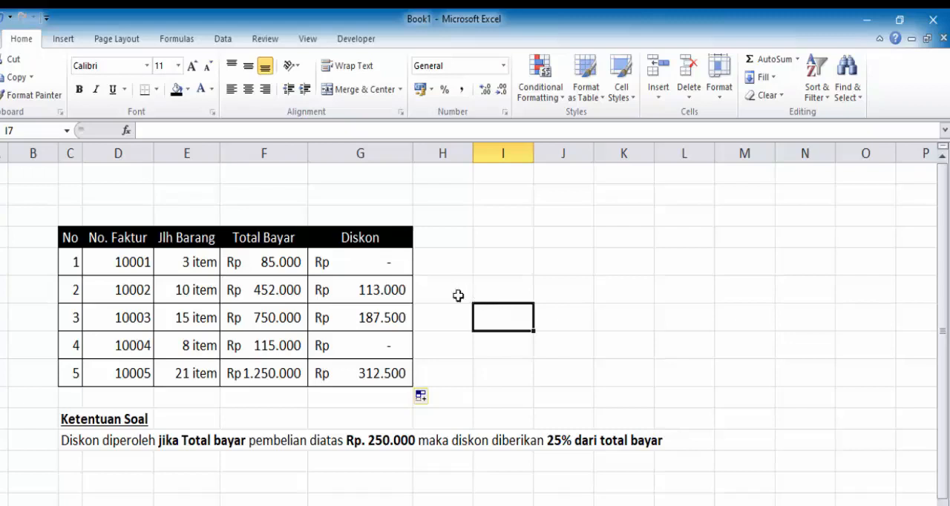
pyautogui.click(631, 504)
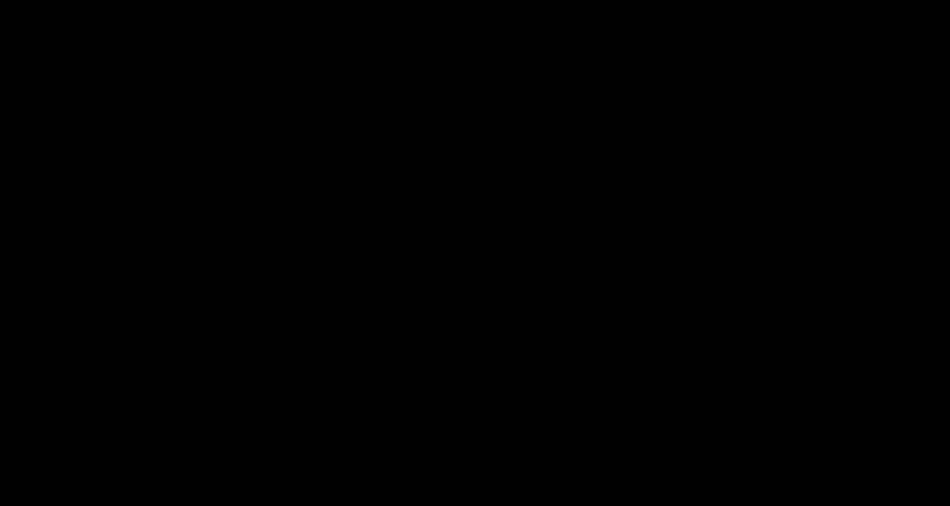